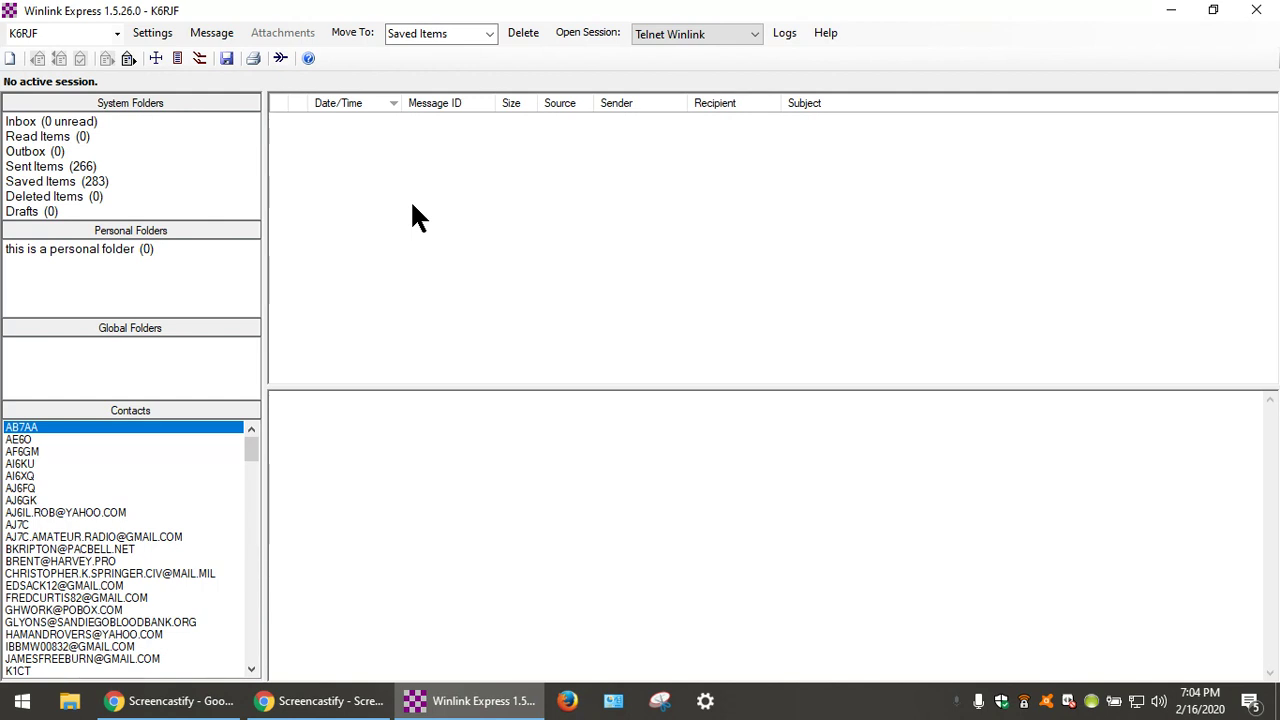
Open the Message menu to begin a new message.
click(217, 32)
Open the ICS 213 form and address it To: Participants, From: the operator, Subject: 'Hello World'.
click(230, 52)
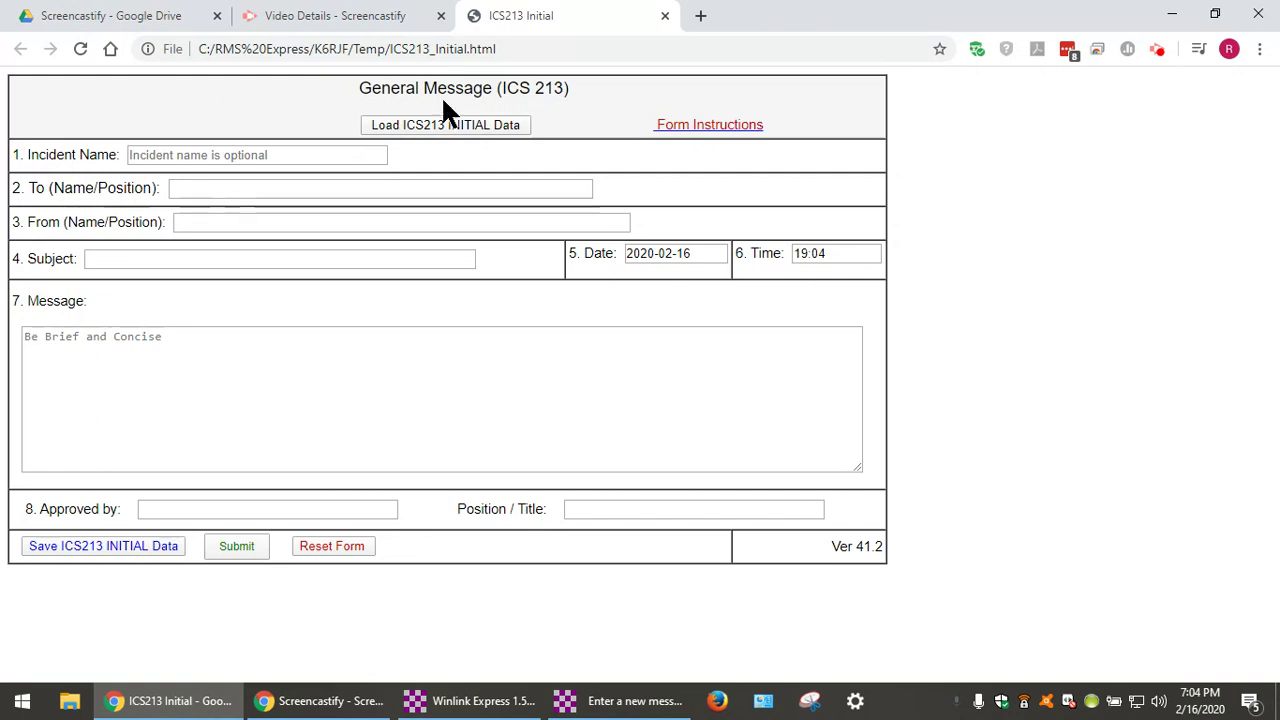
click(355, 187)
click(352, 221)
click(352, 219)
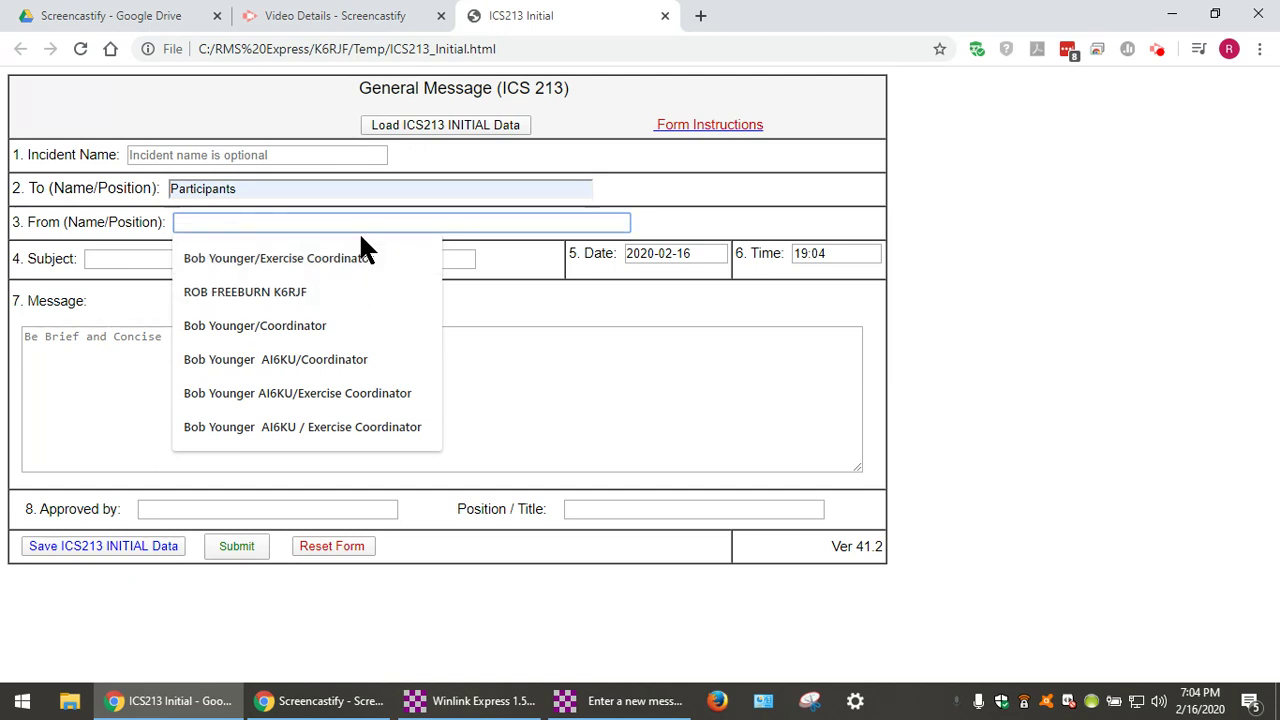
click(353, 289)
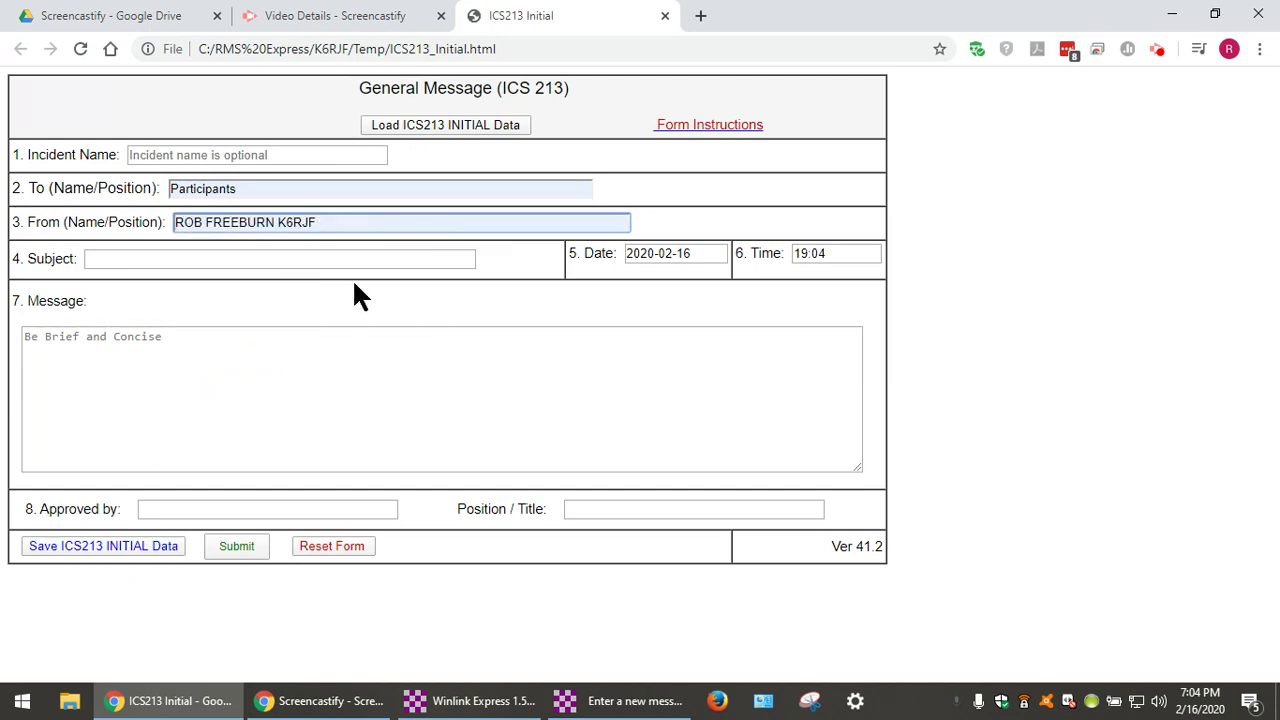
click(352, 259)
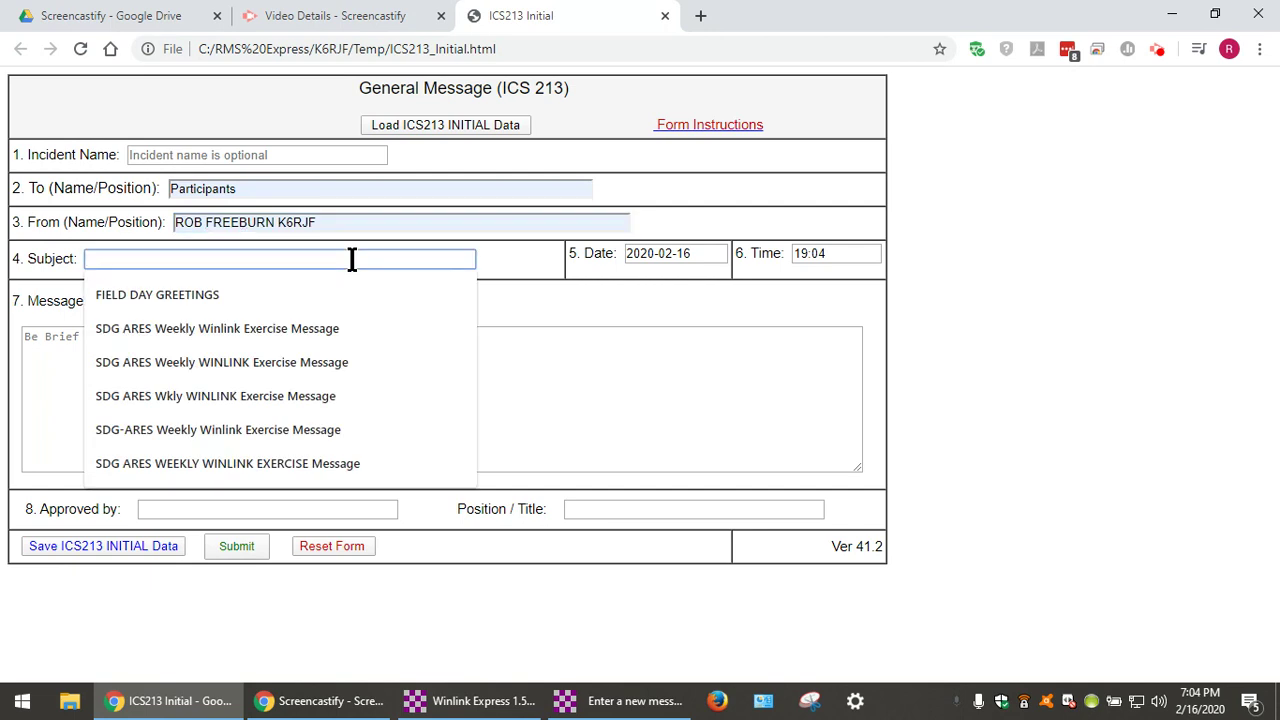
text(Hello)
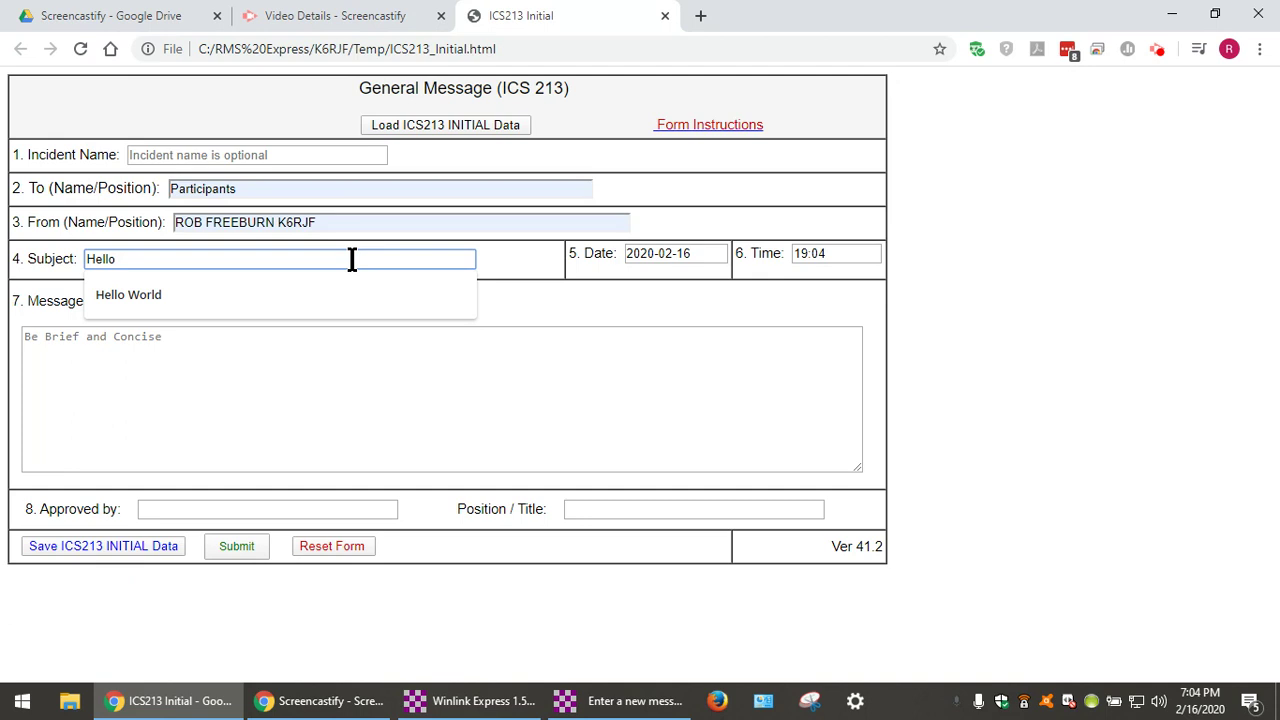
click(366, 285)
Fill the message body with 'This is a test message.' repeated many times.
click(358, 355)
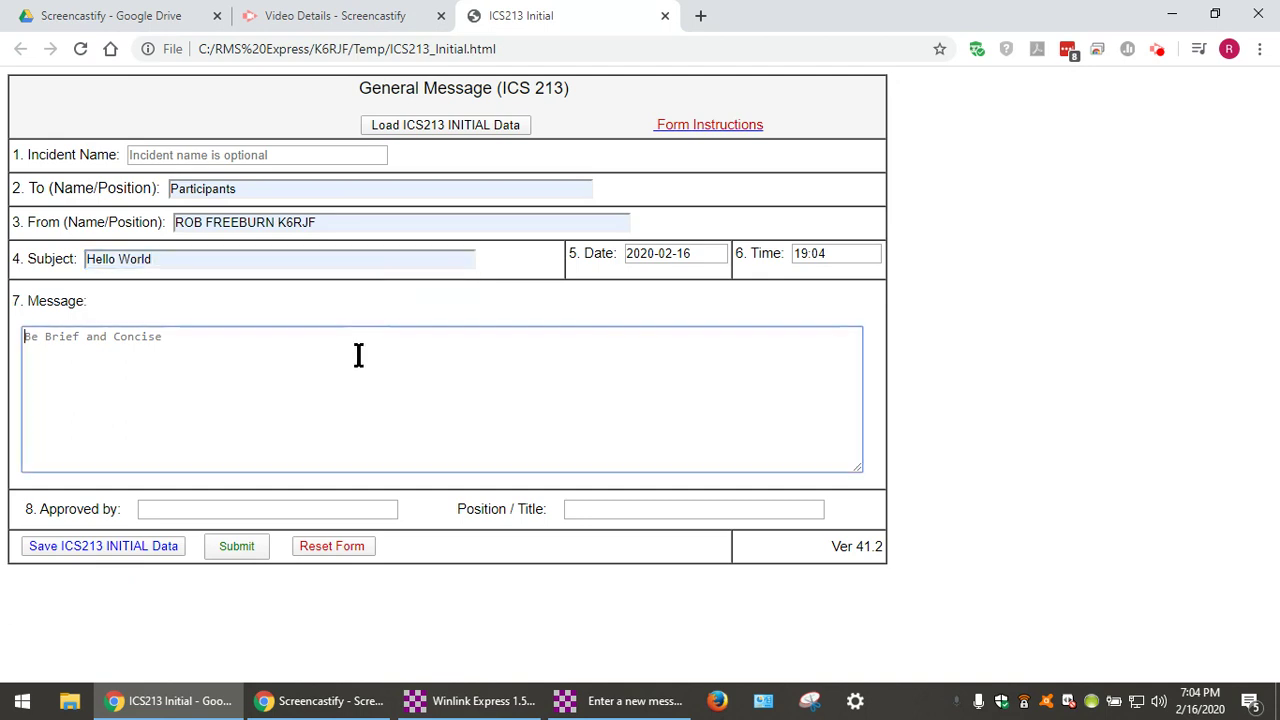
text(This is a test message)
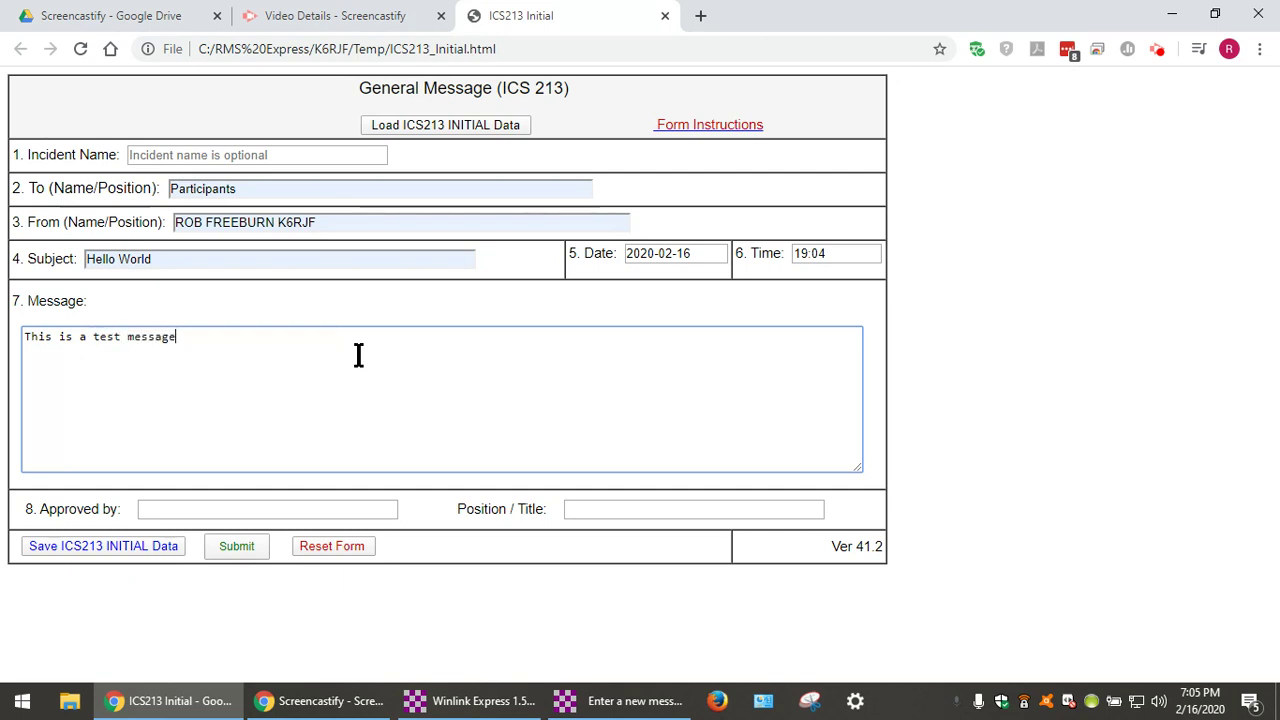
text(.)
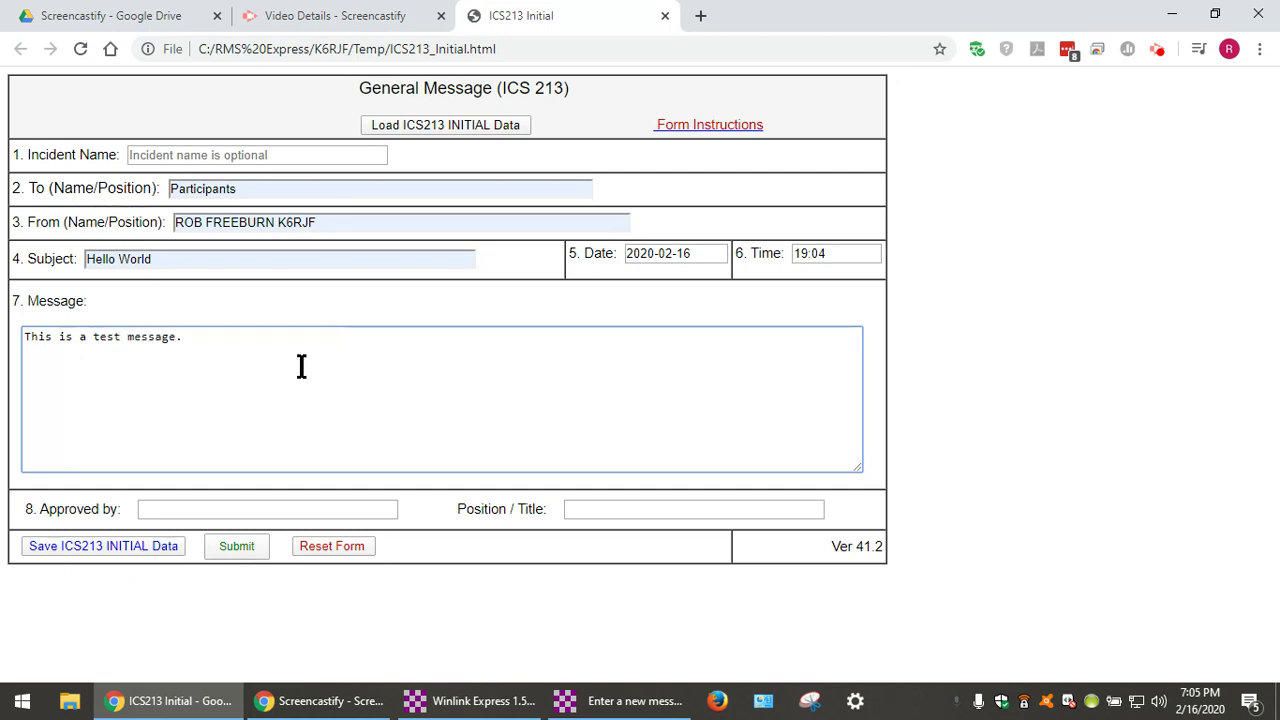
triple_click(117, 340)
key(ctrl+c)
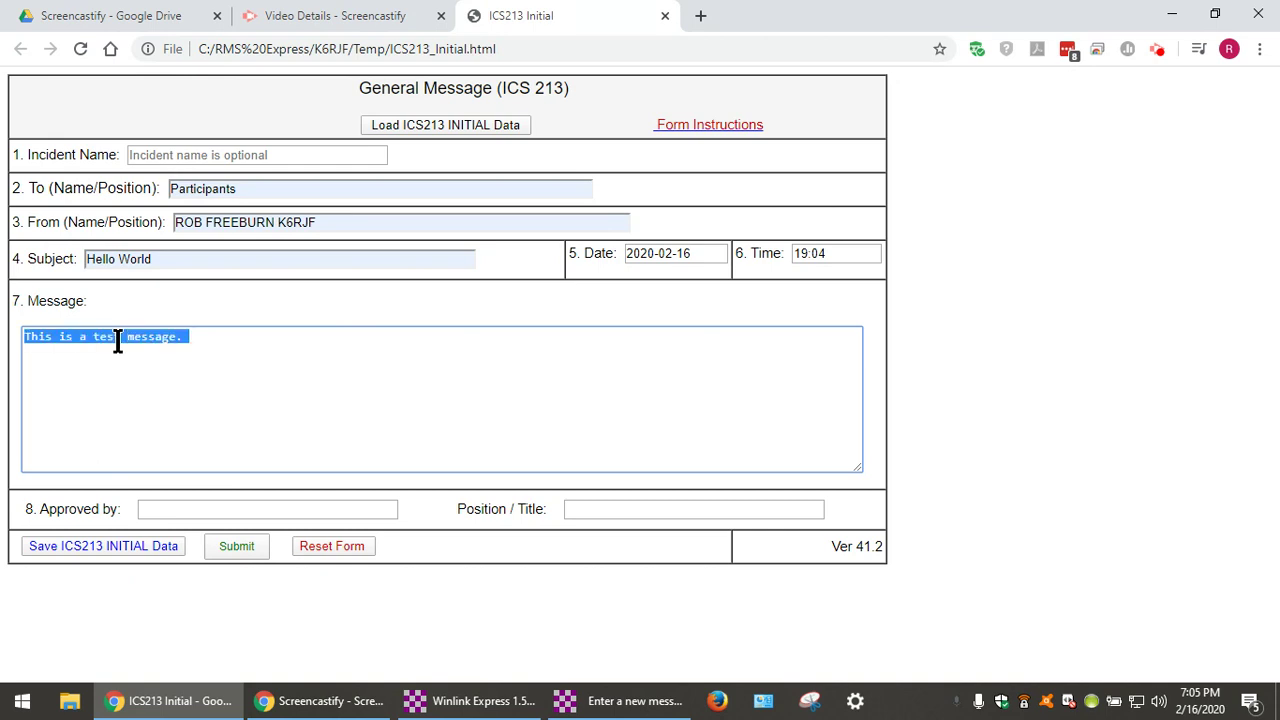
click(224, 342)
key(ctrl+v)
key(ctrl+v)
key(ctrl+v)
key(ctrl+v)
key(ctrl+v)
key(ctrl+v)
key(ctrl+v)
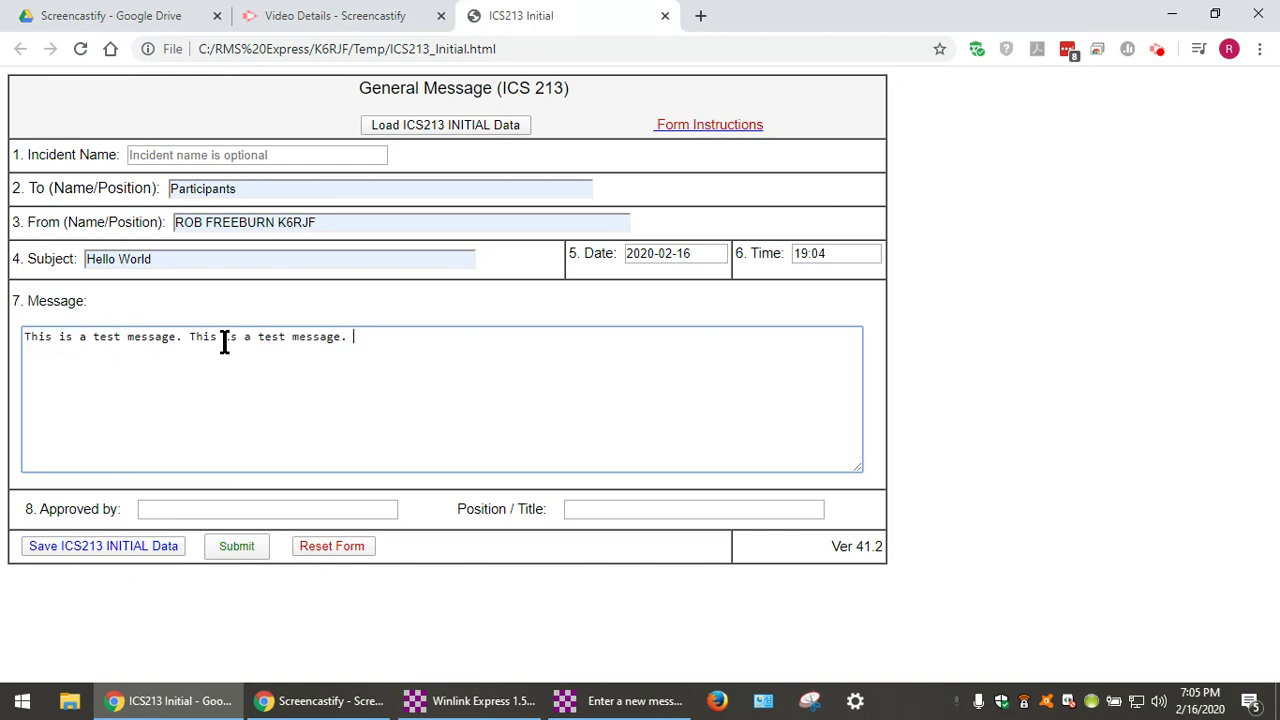
key(ctrl+v)
key(ctrl+v)
key(ctrl+v)
key(ctrl+v)
key(ctrl+v)
key(ctrl+v)
key(ctrl+v)
key(ctrl+v)
key(ctrl+v)
key(ctrl+v)
key(ctrl+v)
key(ctrl+v)
key(ctrl+v)
key(ctrl+v)
key(ctrl+v)
key(ctrl+v)
key(ctrl+v)
key(ctrl+v)
key(ctrl+v)
key(ctrl+v)
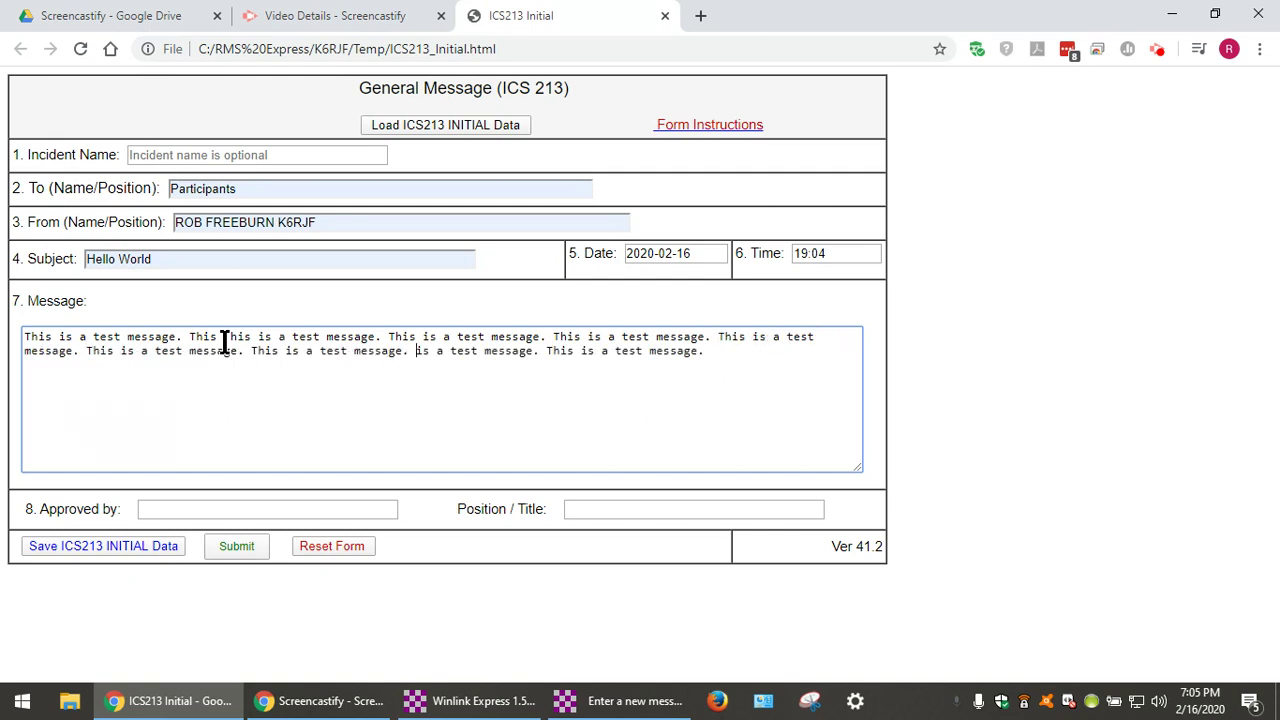
key(ctrl+v)
key(ctrl+v)
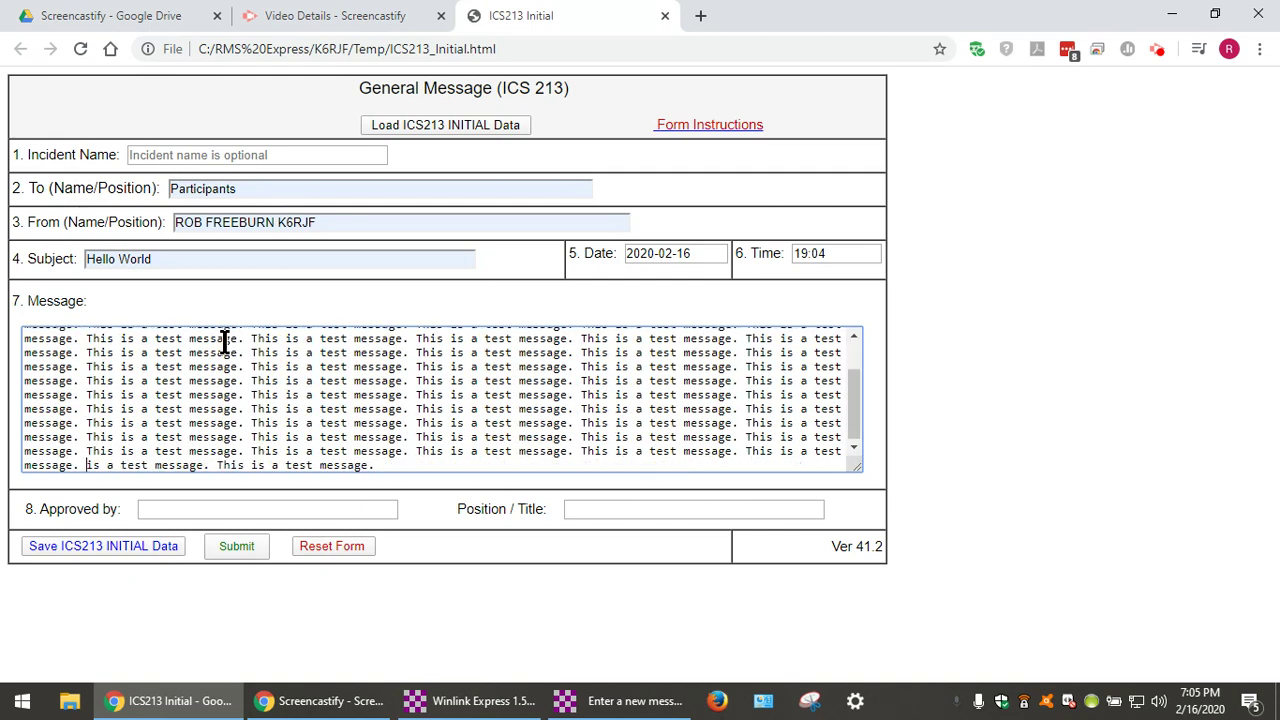
key(ctrl+v)
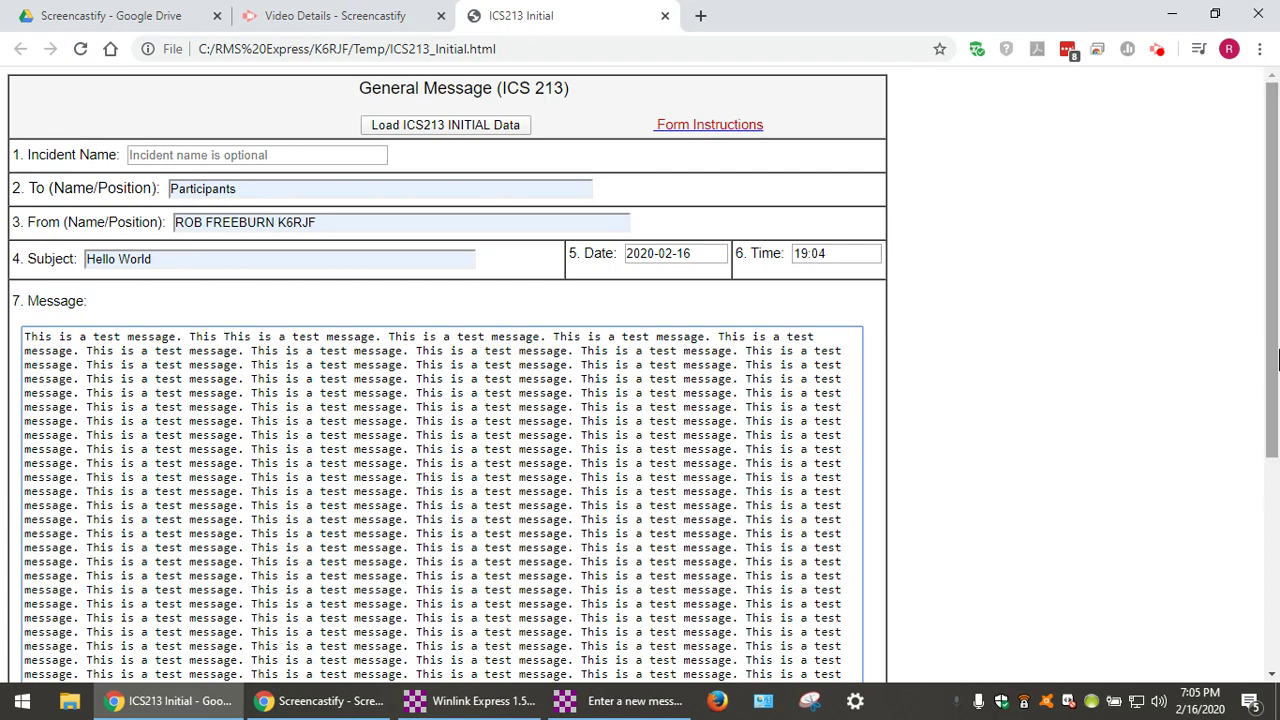
drag(1277, 360, 1278, 565)
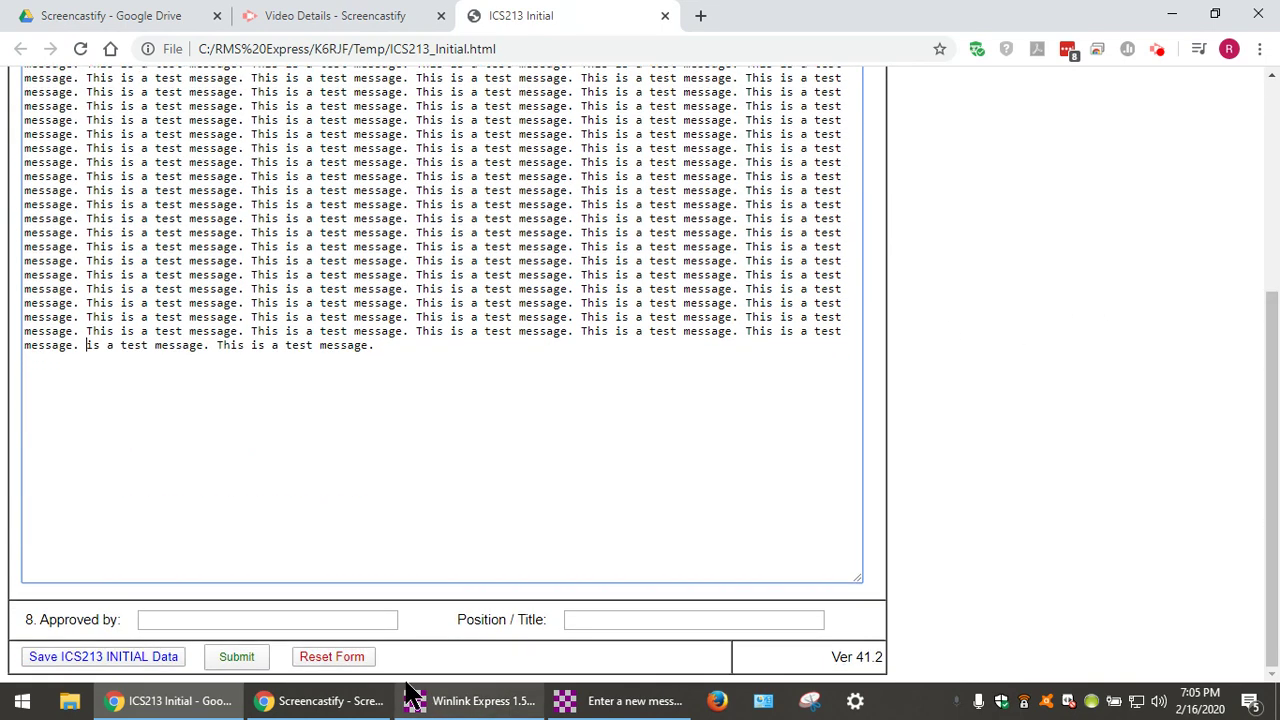
Set Approved by to the operator and Position/Title to RADIO OPERATOR, then submit the form.
click(349, 625)
click(280, 450)
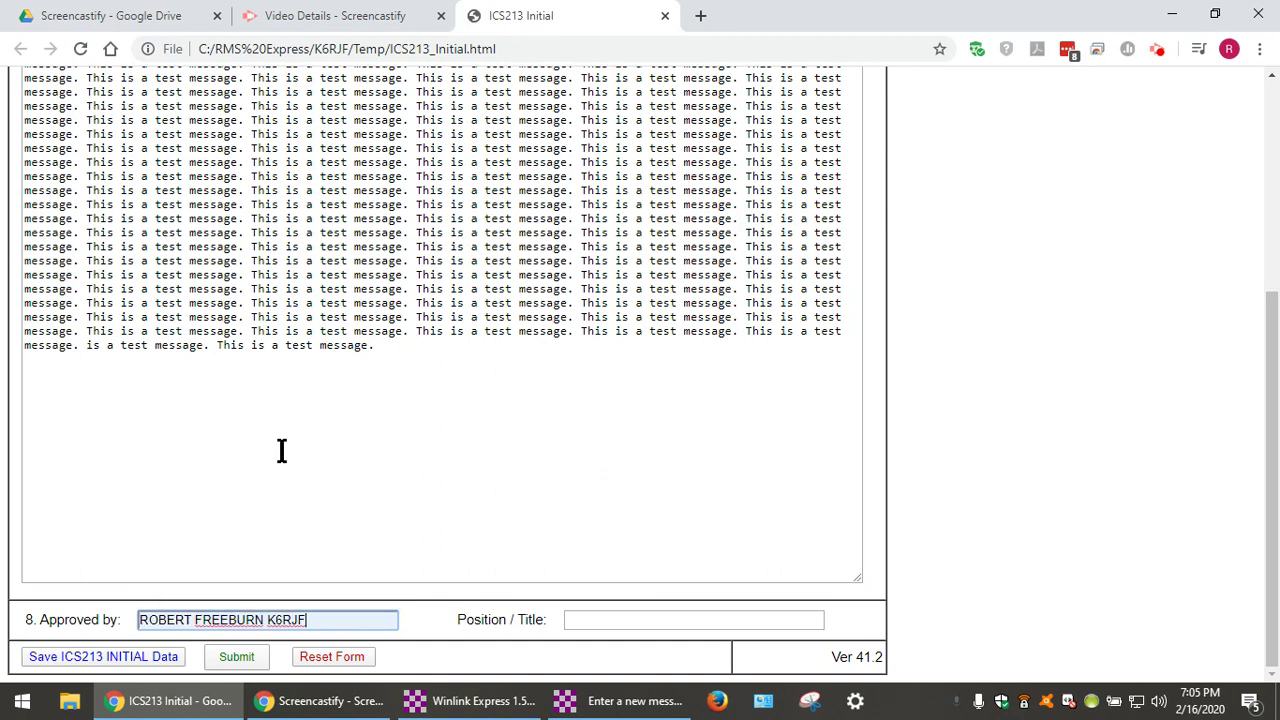
click(640, 619)
click(625, 450)
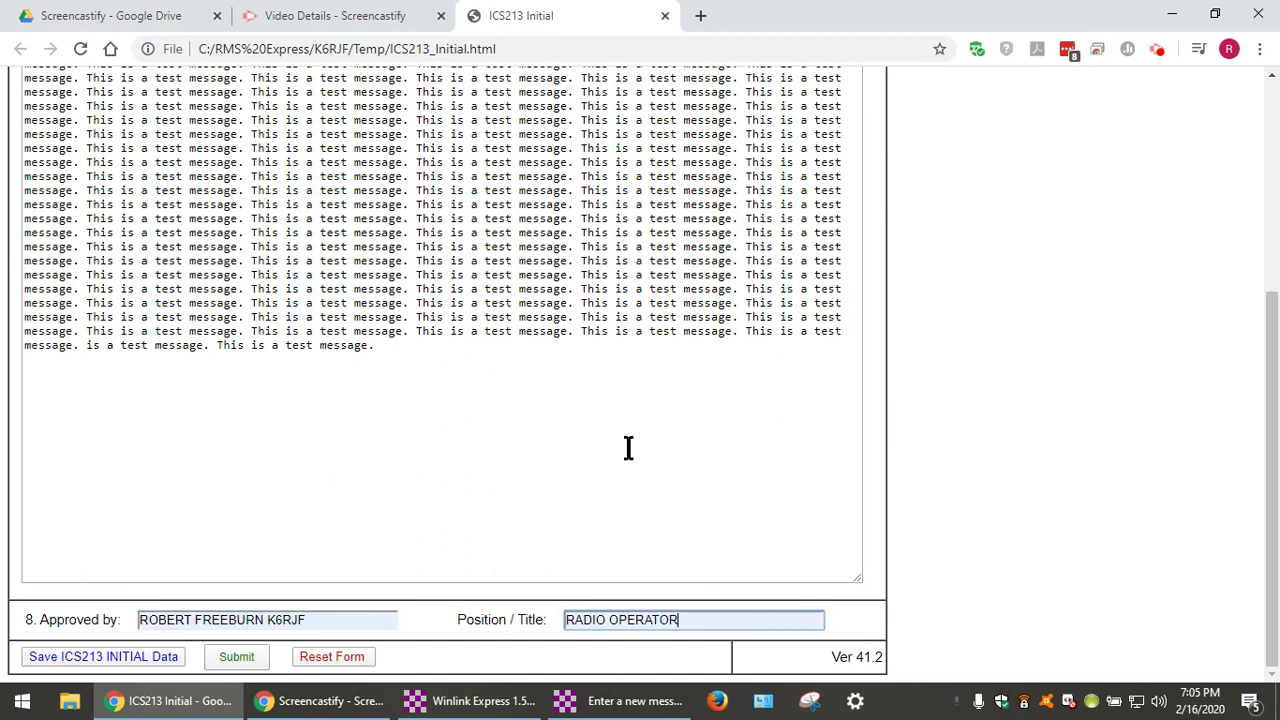
click(230, 662)
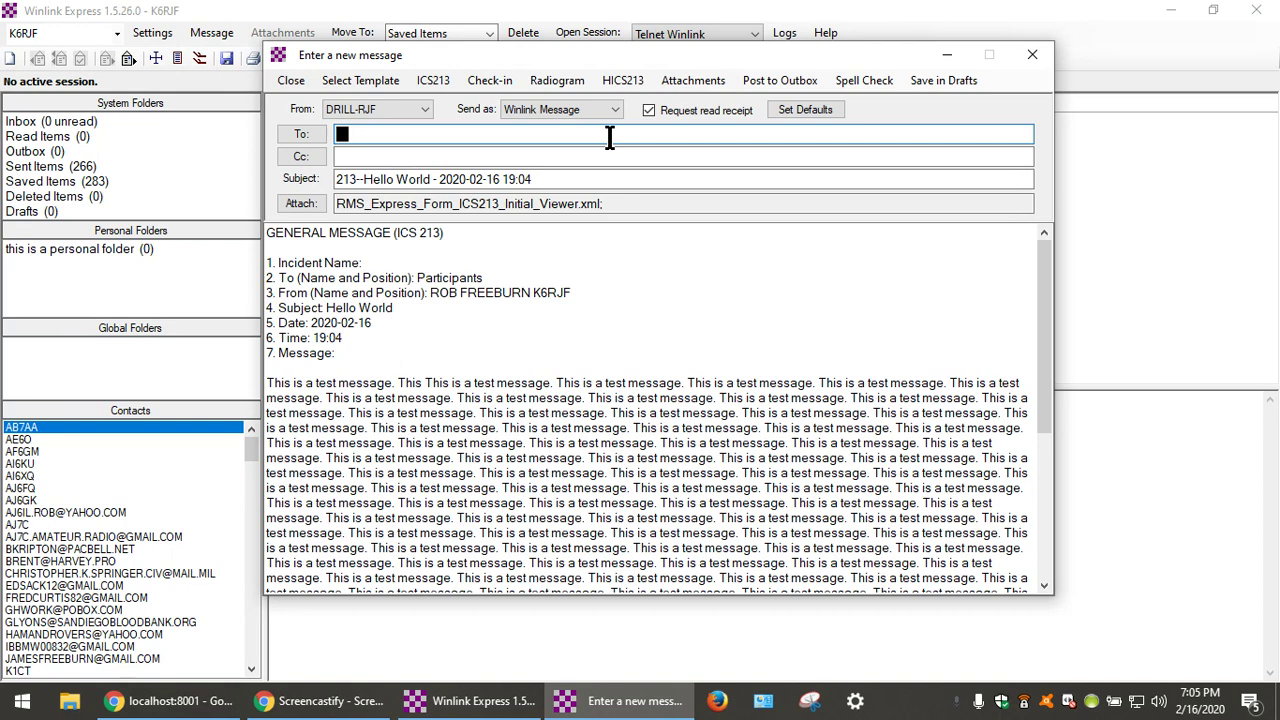
Address the message to a Winlink callsign and an Internet e-mail address, and post it to the Outbox.
text(ai6ku;)
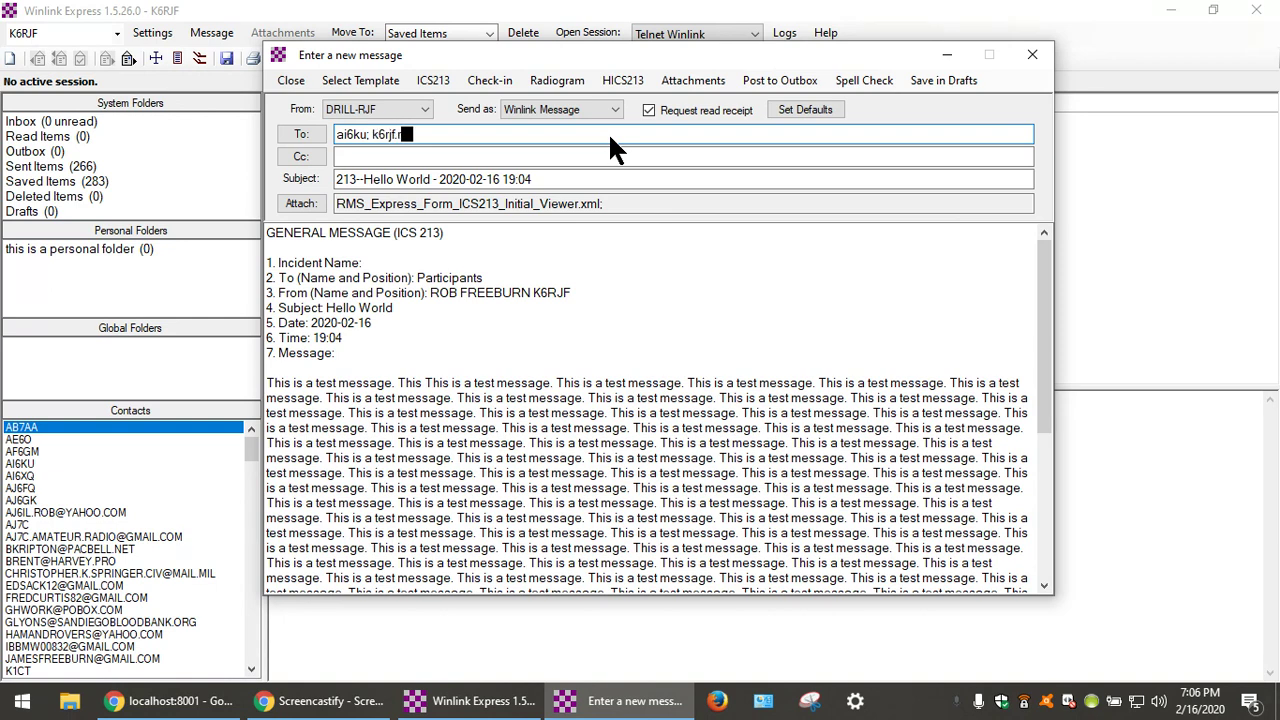
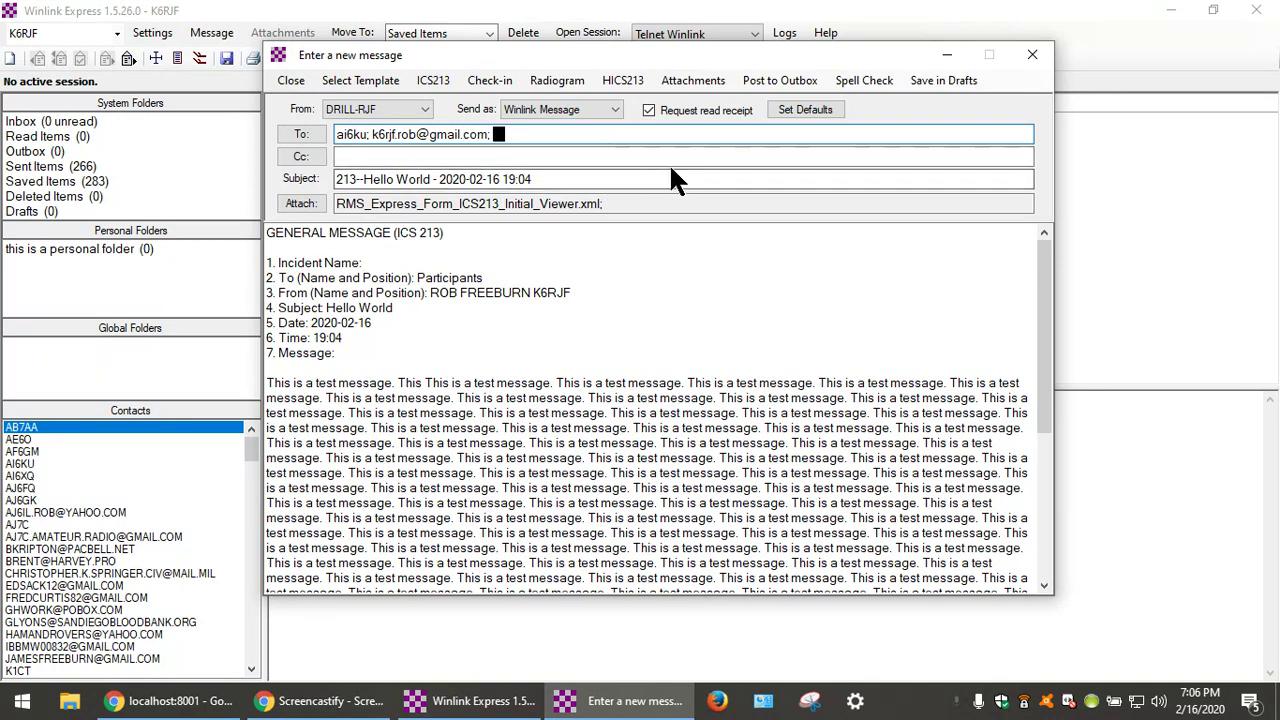
click(767, 86)
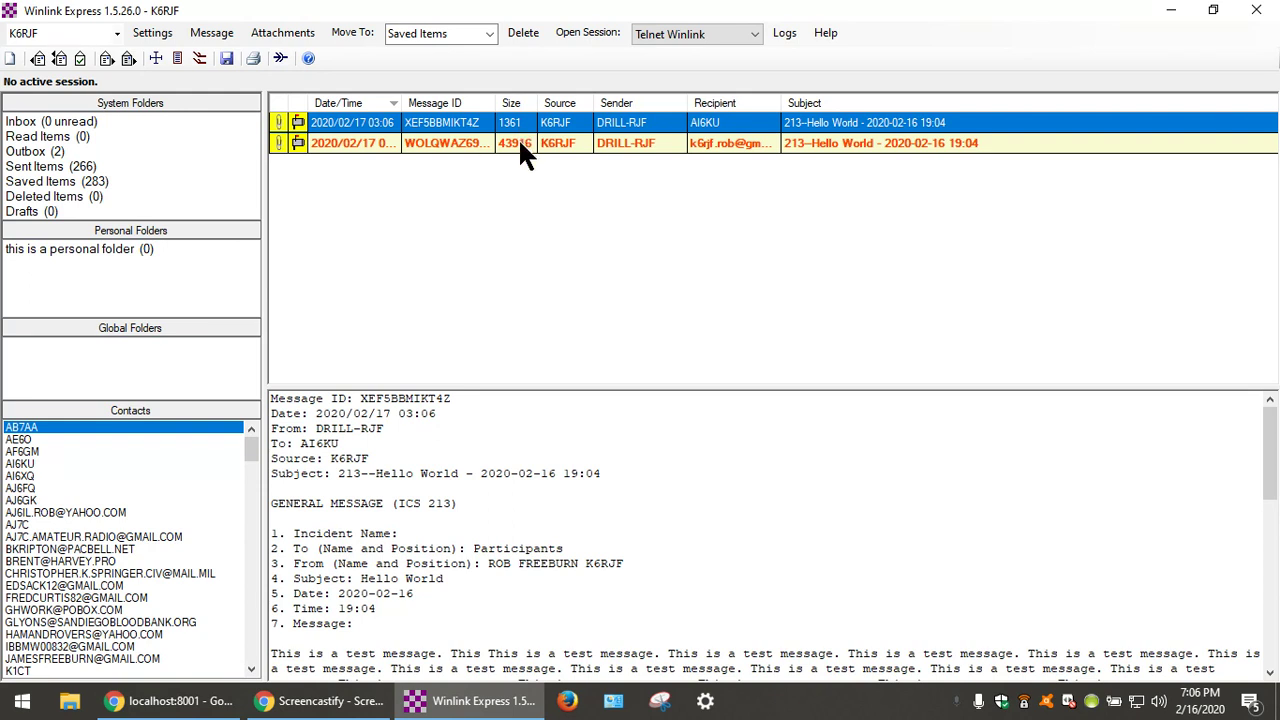
Preview and open the Internet-addressed Outbox copy to view its Form_ICS213_Initial.pdf attachment.
click(518, 143)
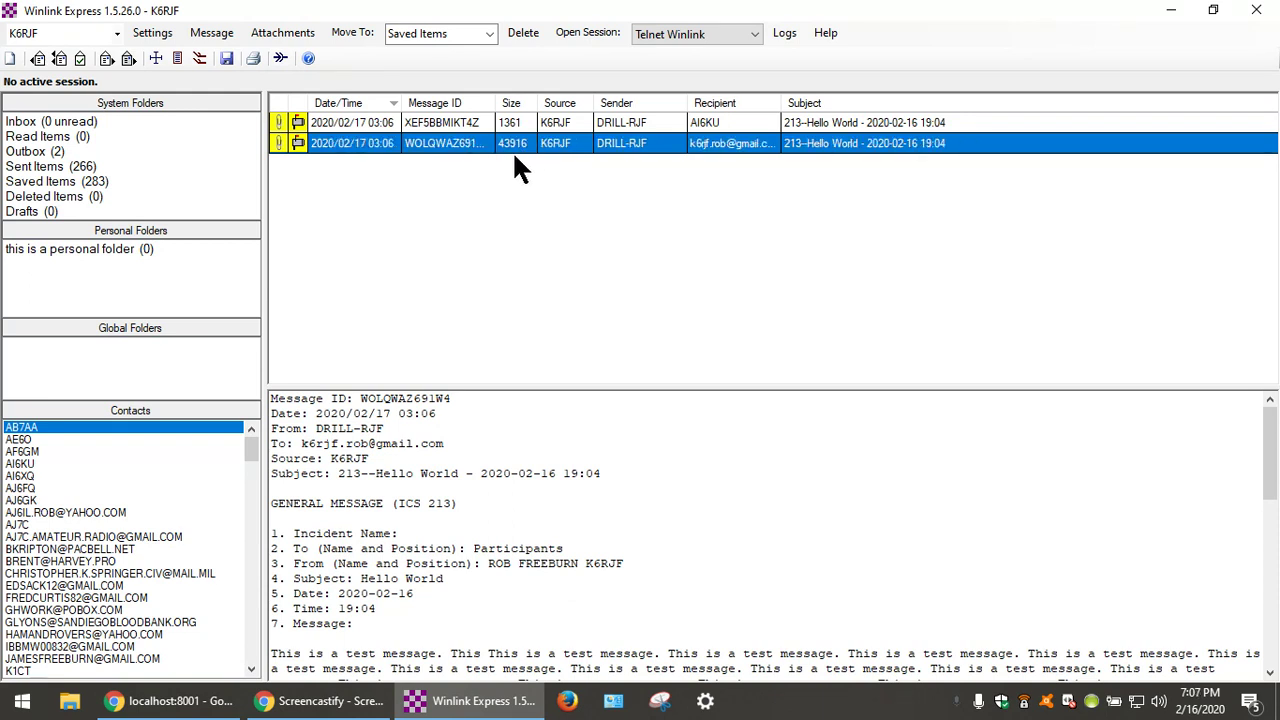
double_click(278, 137)
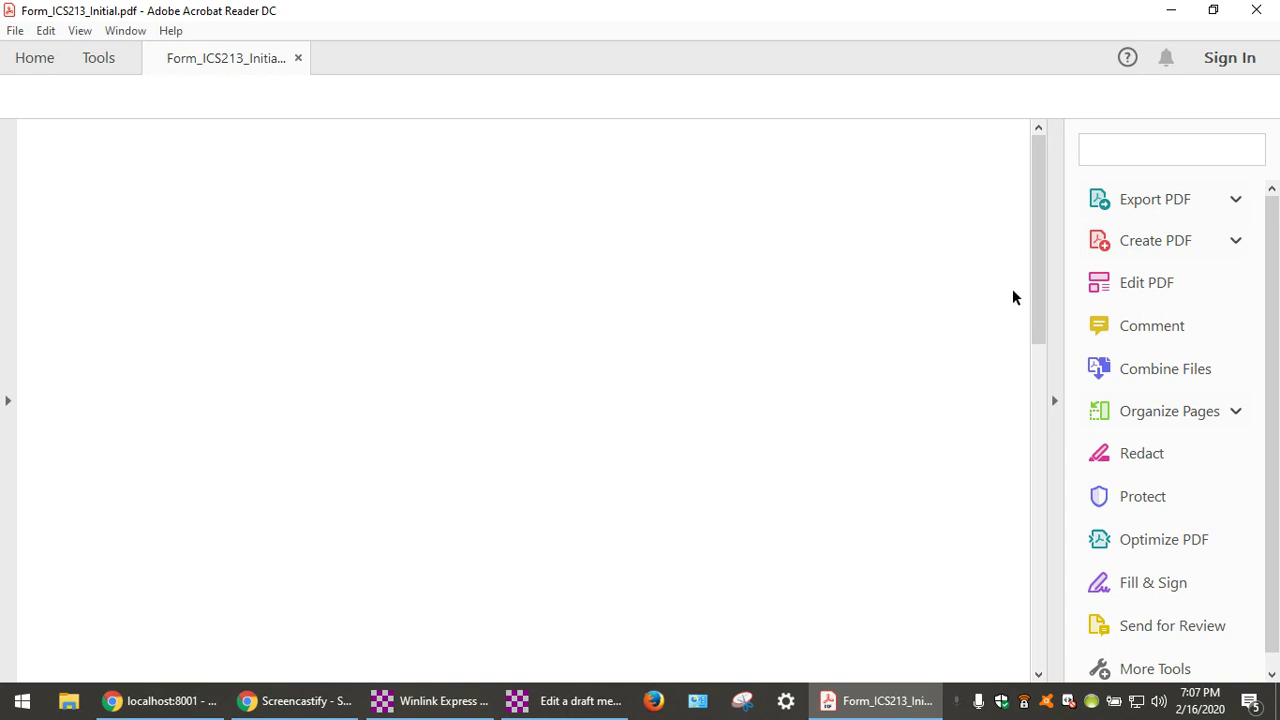
Scroll through Form_ICS213_Initial.pdf down to the Approved by section, then close it.
drag(1038, 226, 1038, 224)
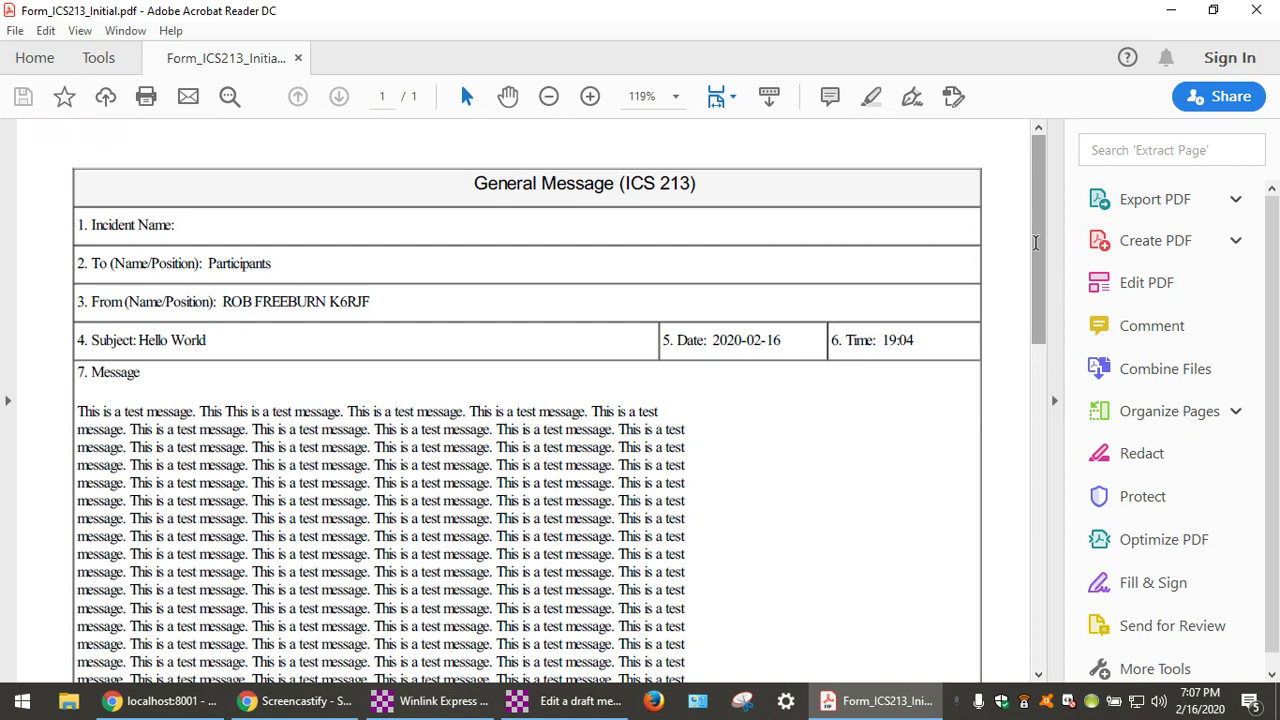
scroll(1010, 320, down, 3)
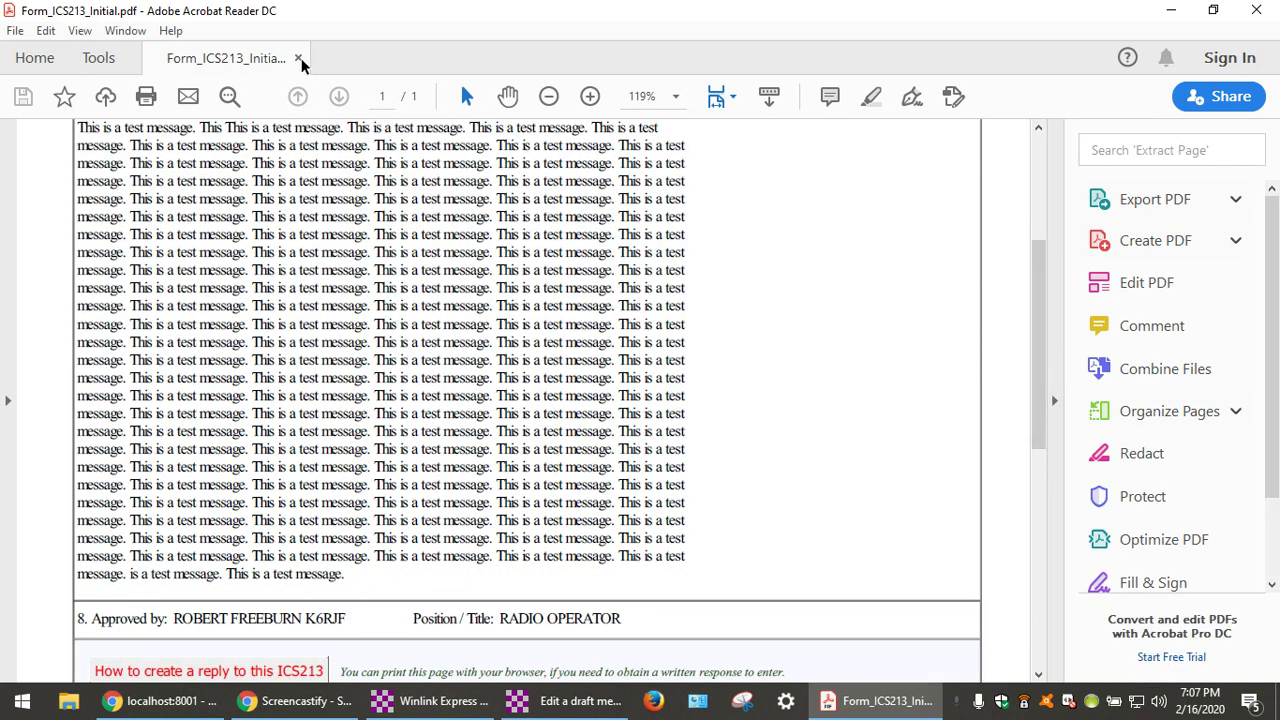
click(1256, 10)
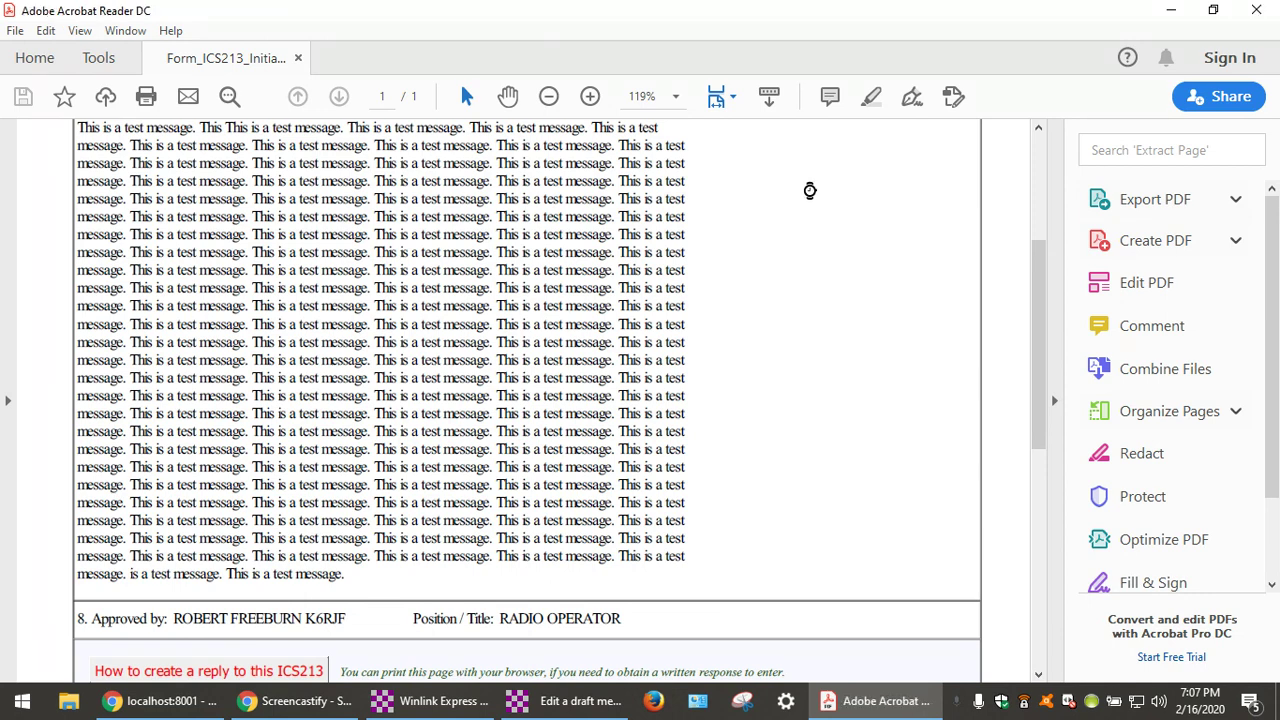
Save the Internet-addressed copy to Drafts and preview the remaining Outbox message.
click(565, 701)
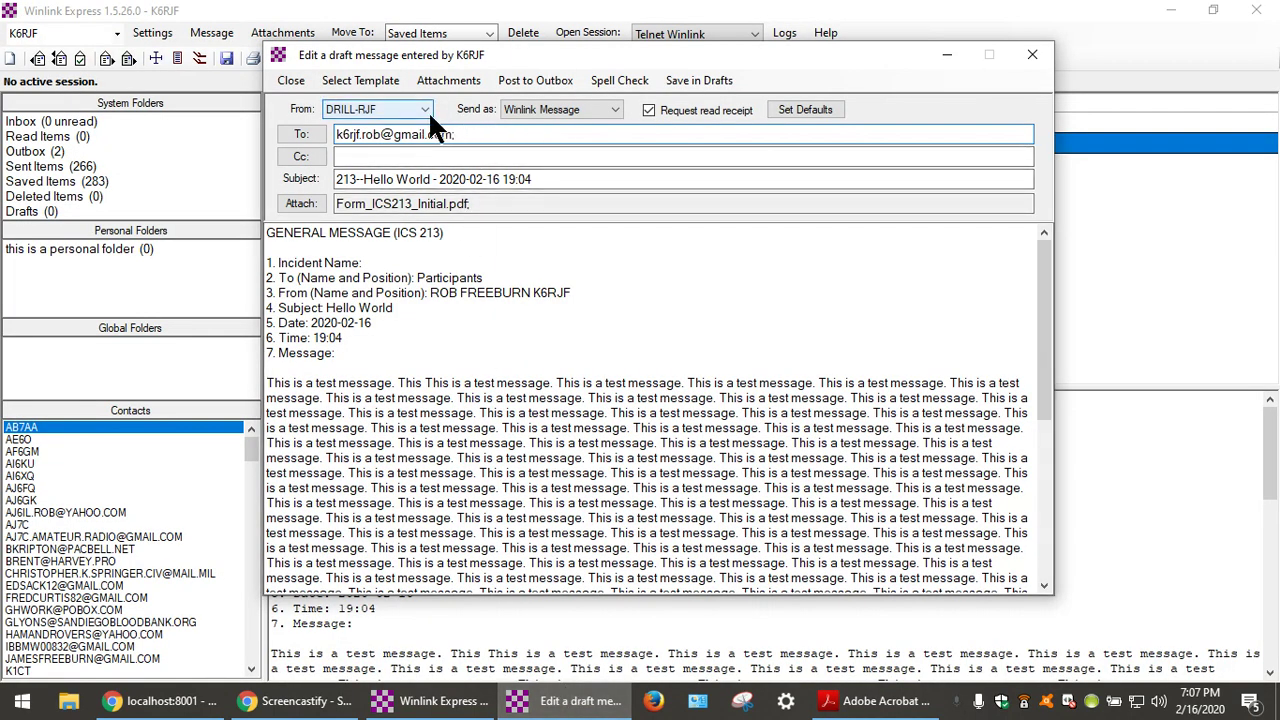
click(686, 80)
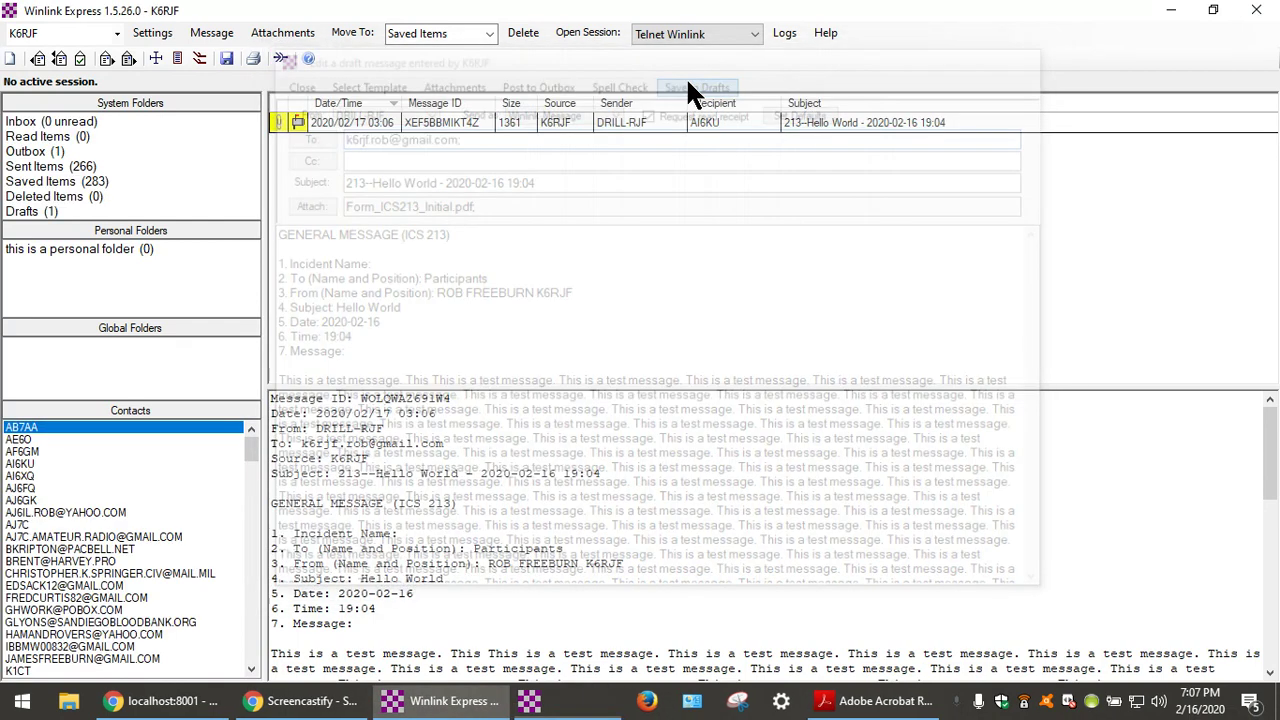
click(381, 125)
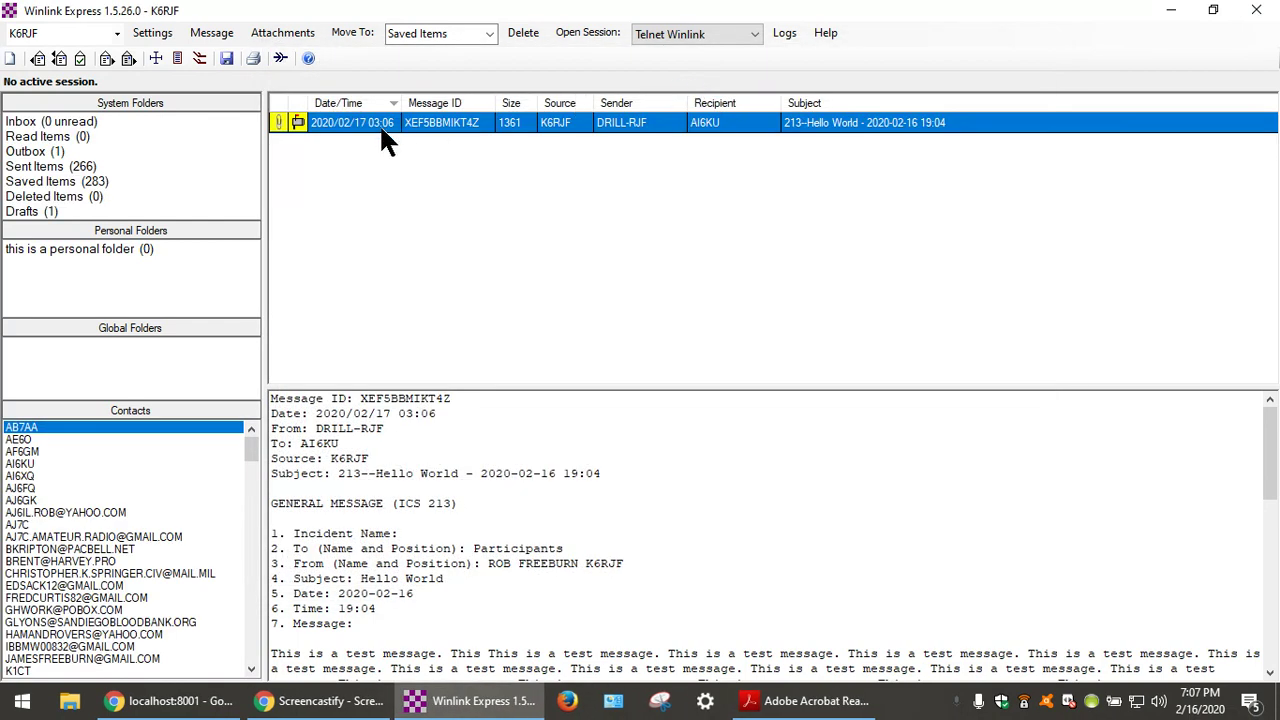
click(153, 33)
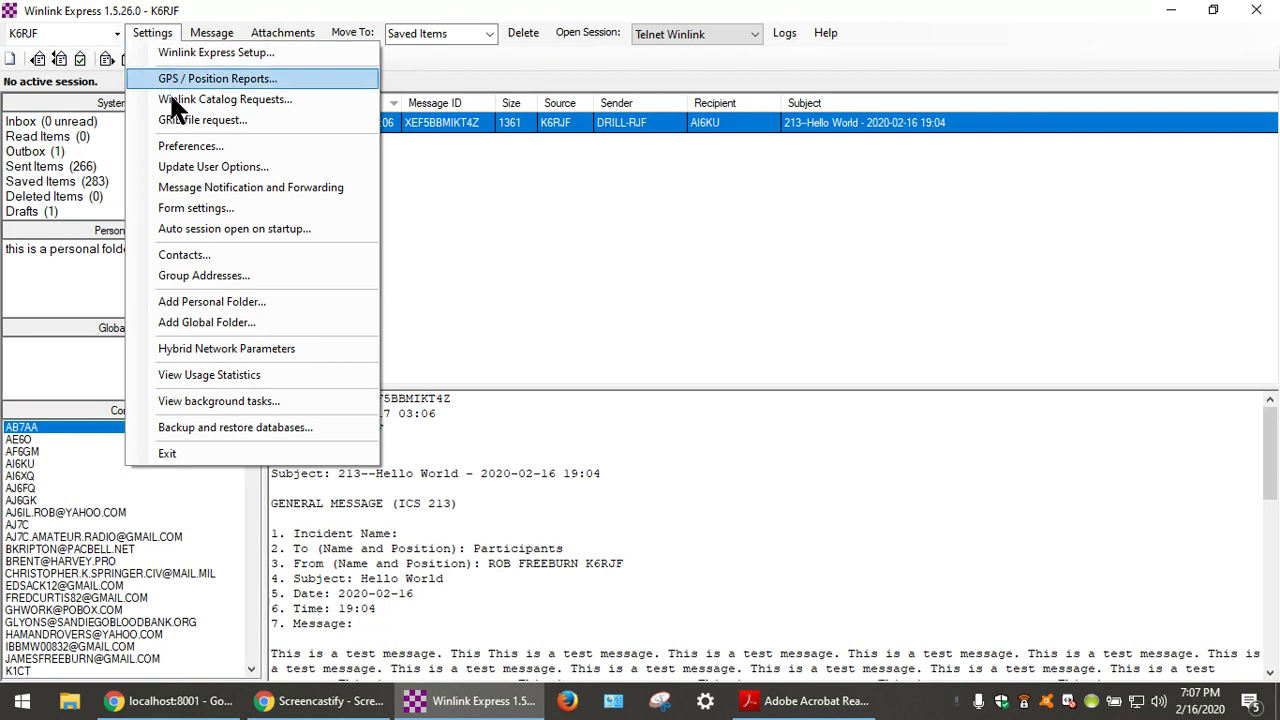
Show the enabled 'Send forms as pdf files to Internet addresses' option in Form Settings.
click(238, 208)
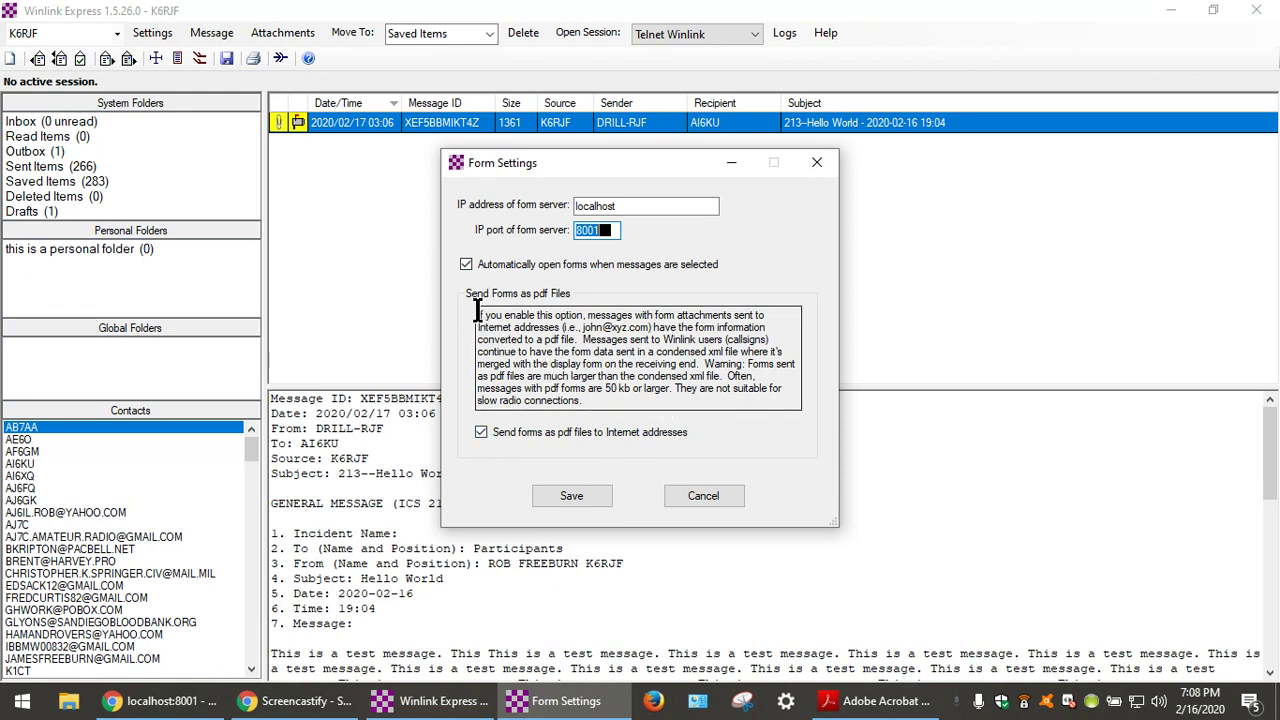
drag(478, 315, 645, 397)
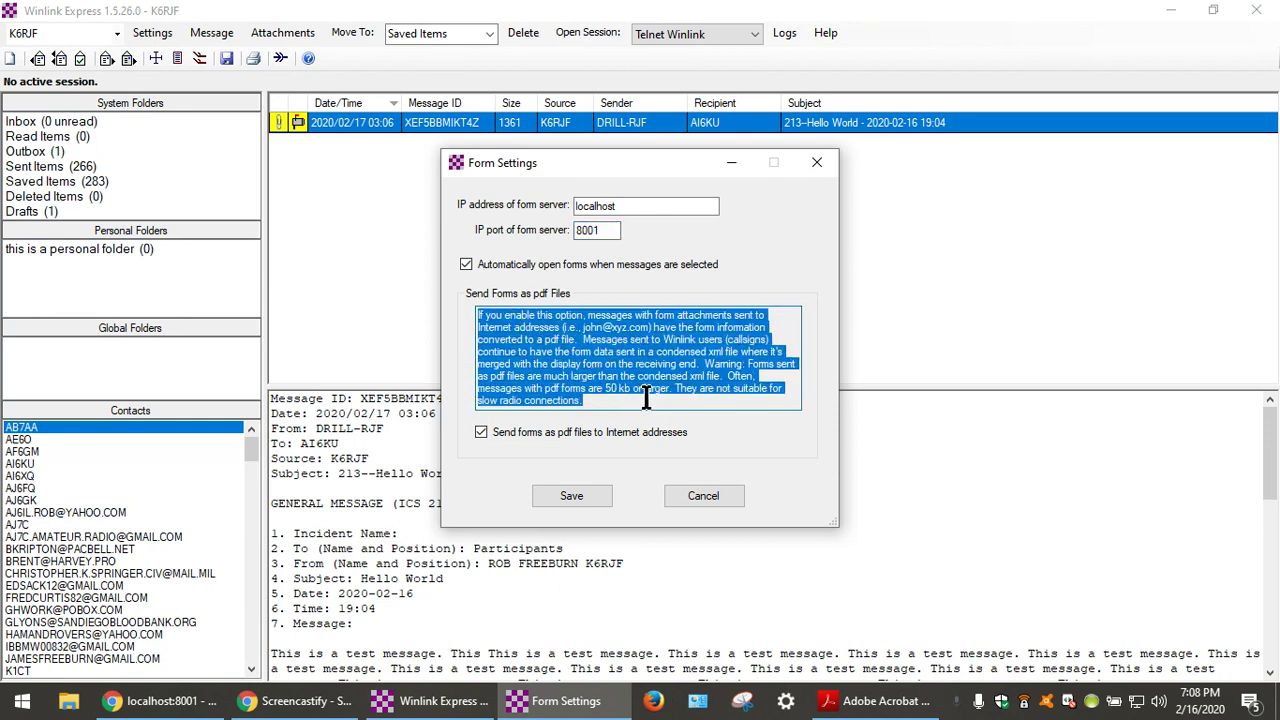